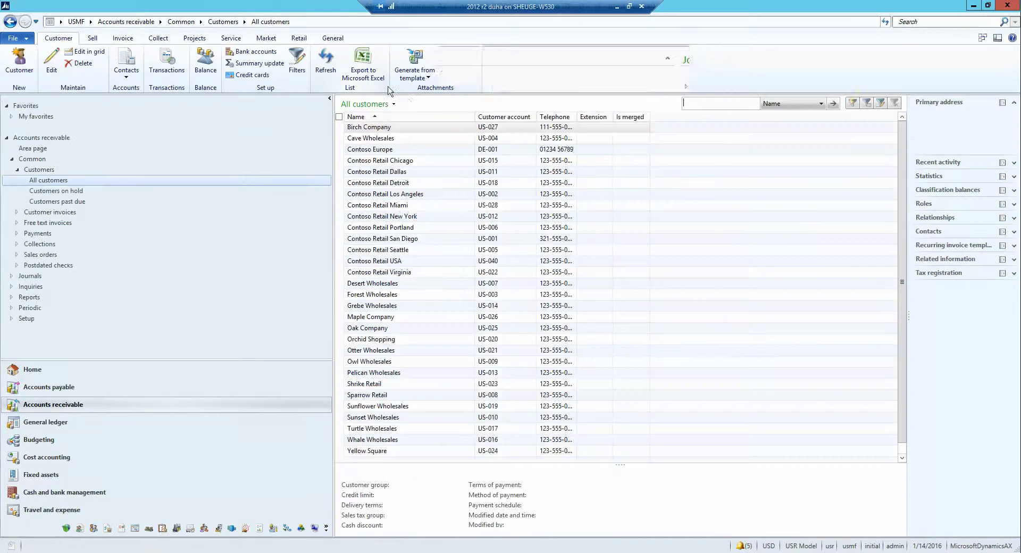
# Step: Open the document attachments of customer Cave Wholesales and go through the existing packing notes
pyautogui.click(406, 142)
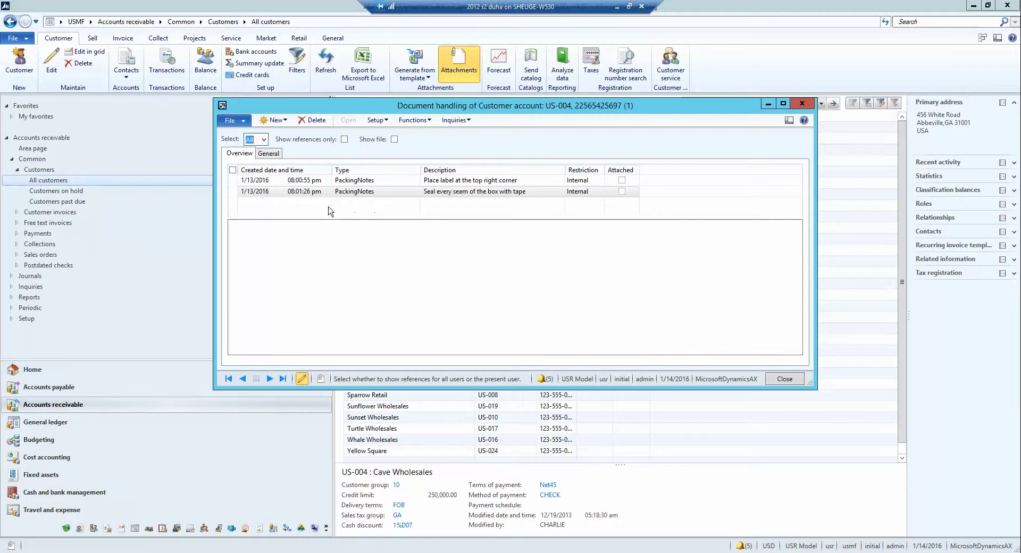
pyautogui.click(452, 182)
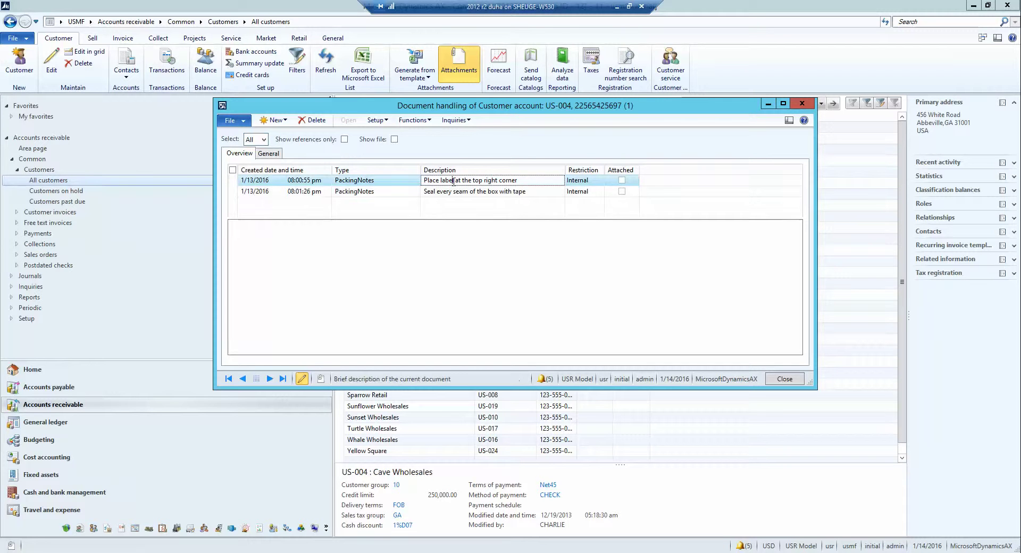
pyautogui.press('Down')
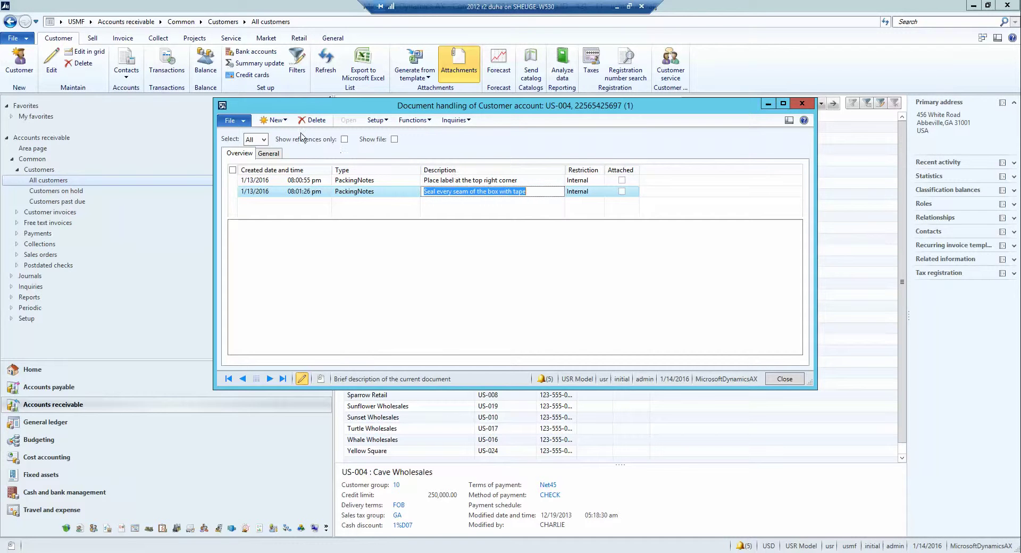
# Step: Add a BoxRequirements document described as "Put cardboard square at the bottom of the box" and close document handling
pyautogui.click(273, 121)
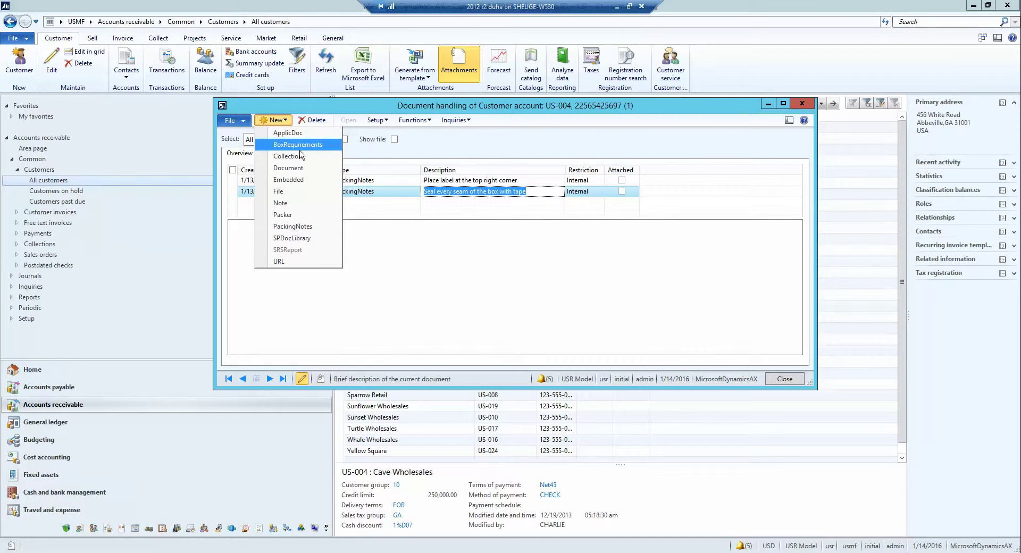
pyautogui.click(298, 145)
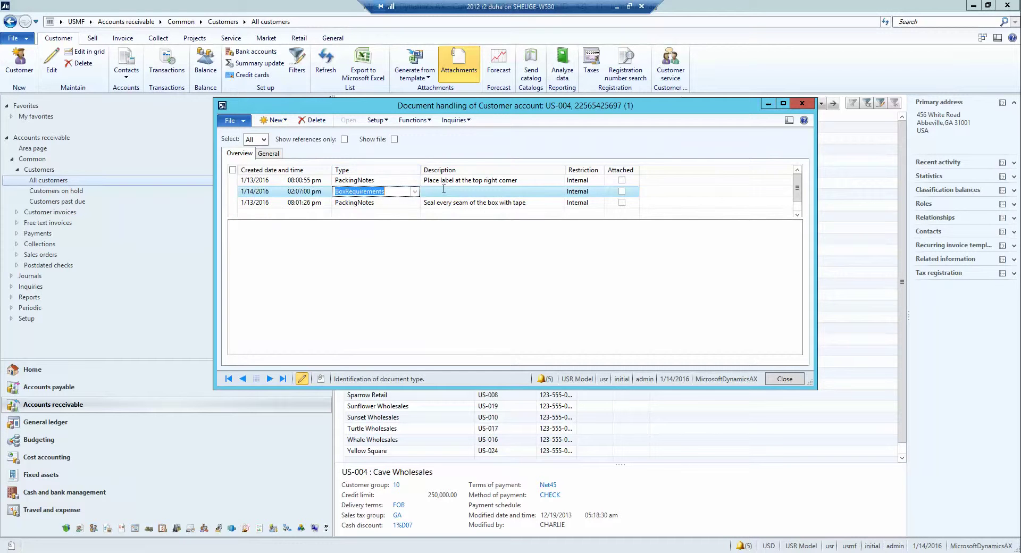
pyautogui.click(445, 191)
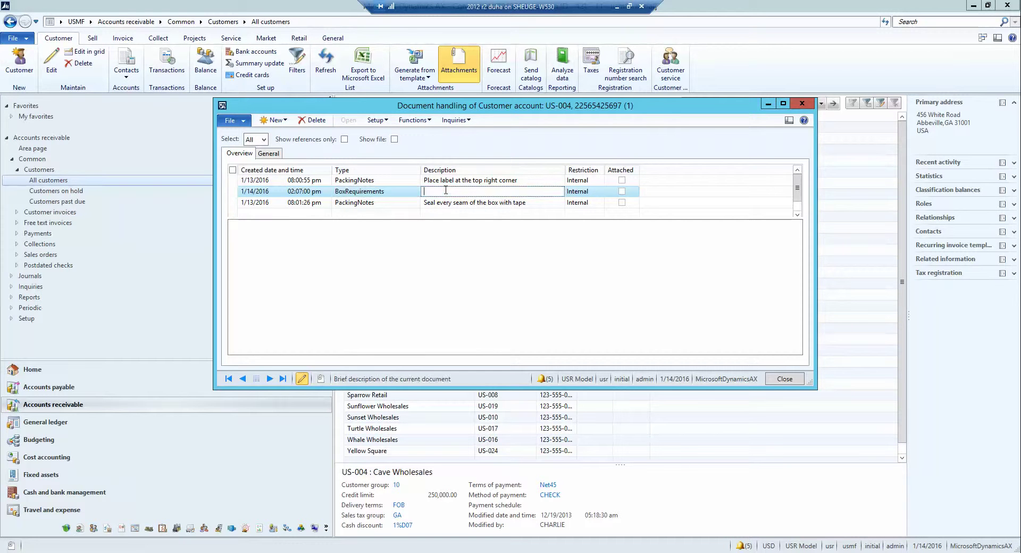
pyautogui.write('Put cardboard square at the bottom of the box')
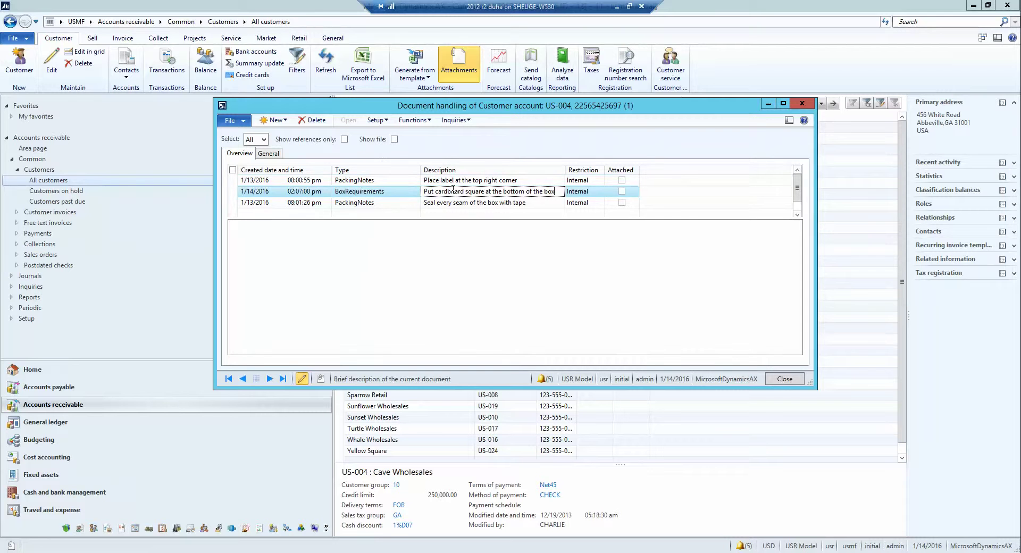
pyautogui.tripleClick(490, 196)
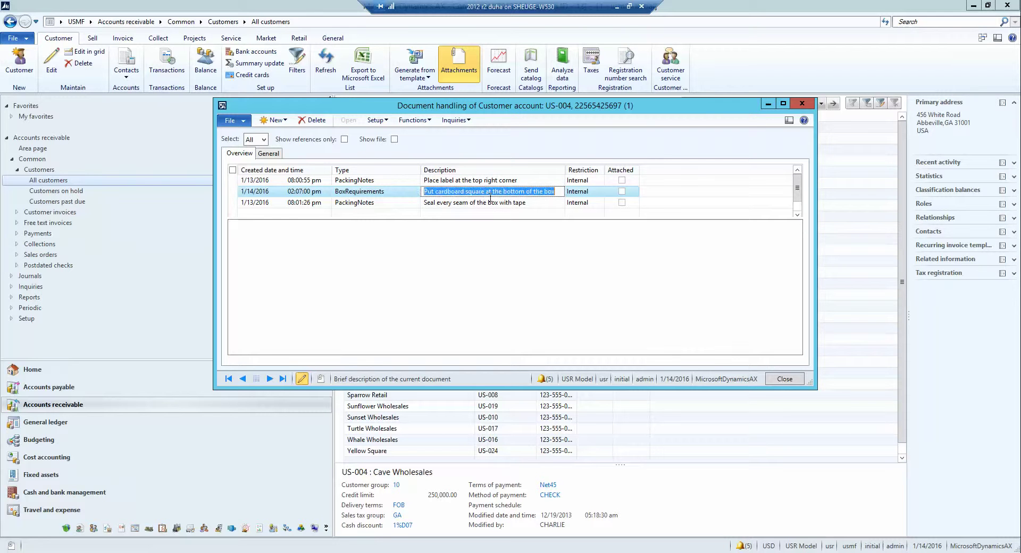
pyautogui.click(546, 191)
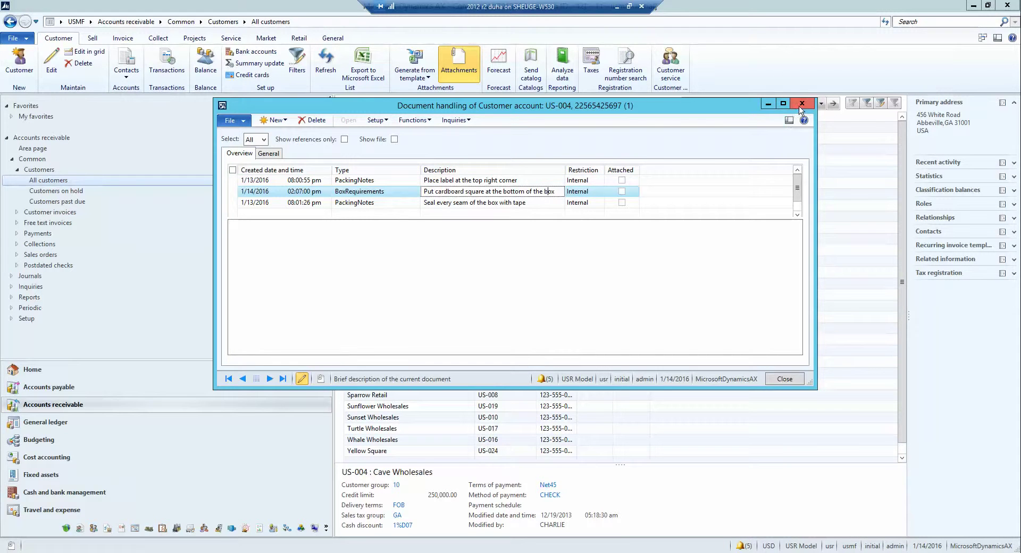
pyautogui.click(801, 109)
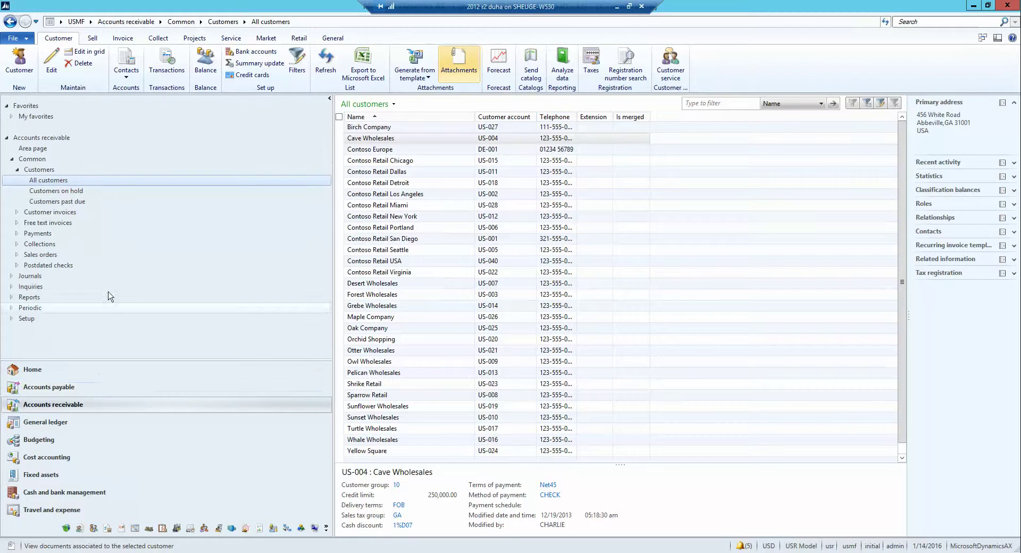
# Step: Create a sales order for Cave Wholesales with site 6 and warehouse 61, and enter item TL42626 on its first line
pyautogui.click(126, 22)
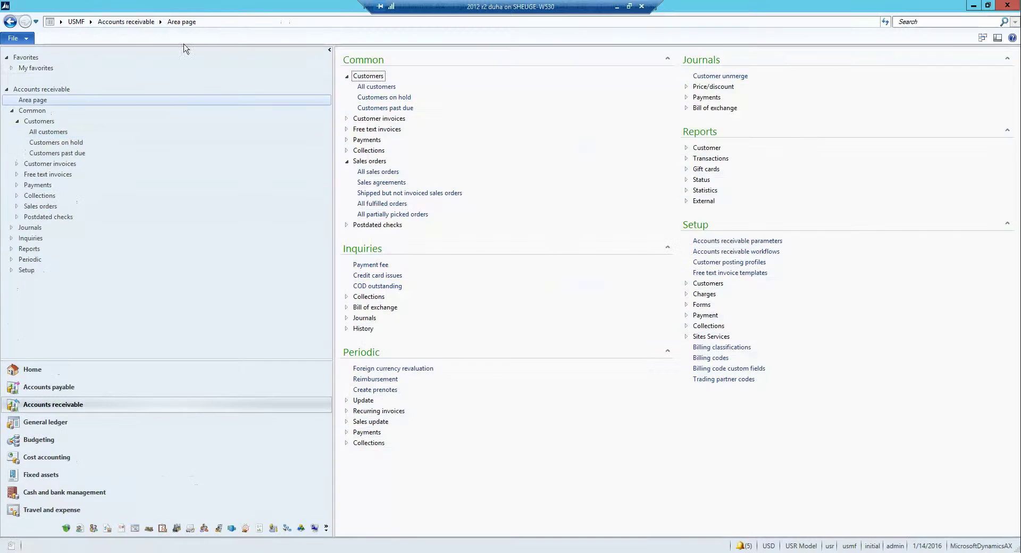
pyautogui.click(391, 172)
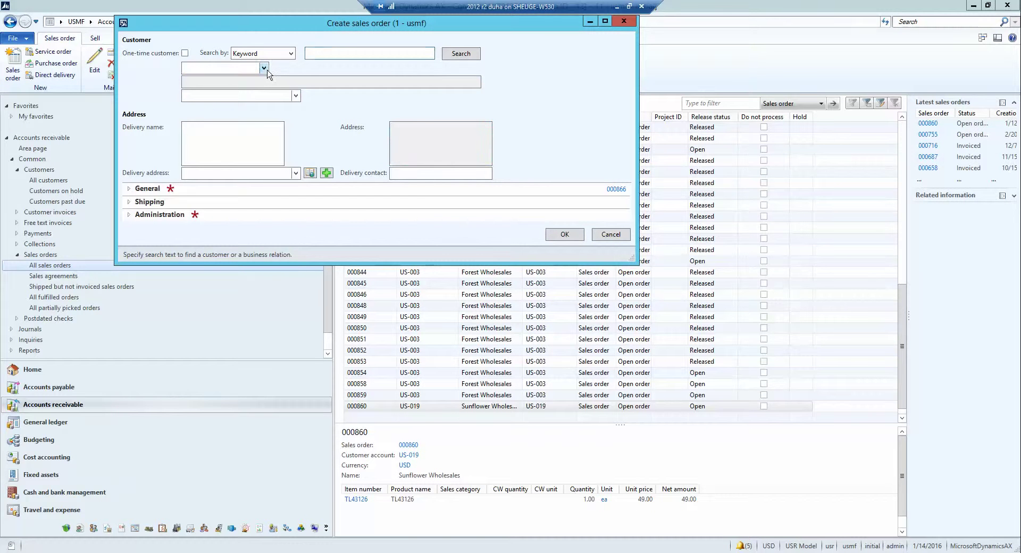
pyautogui.click(263, 68)
pyautogui.press('Escape')
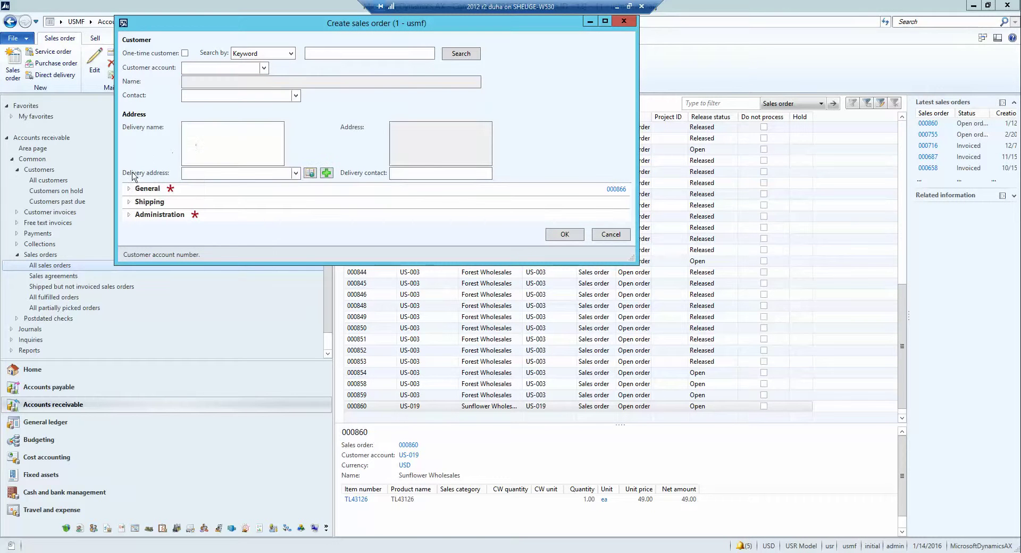
pyautogui.click(130, 190)
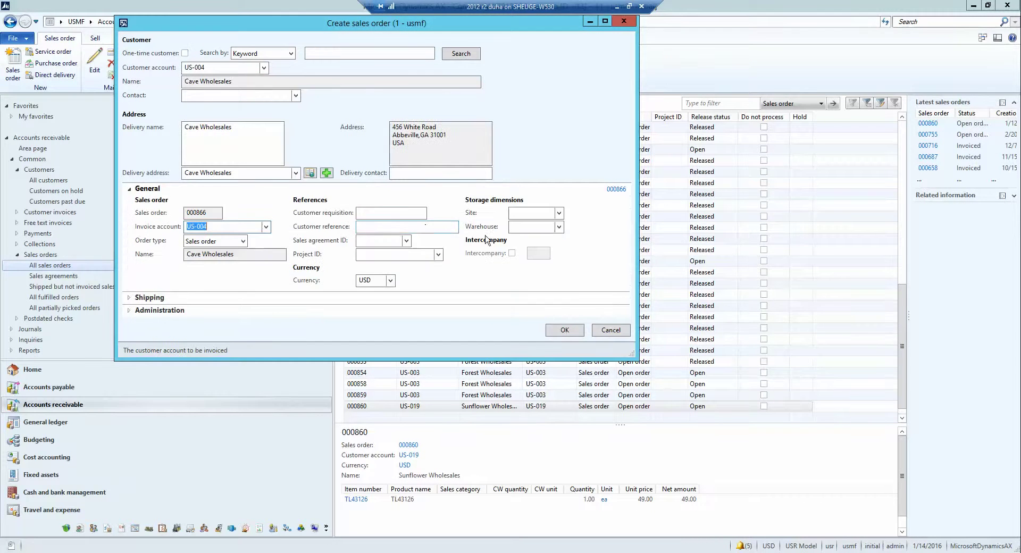
pyautogui.click(531, 227)
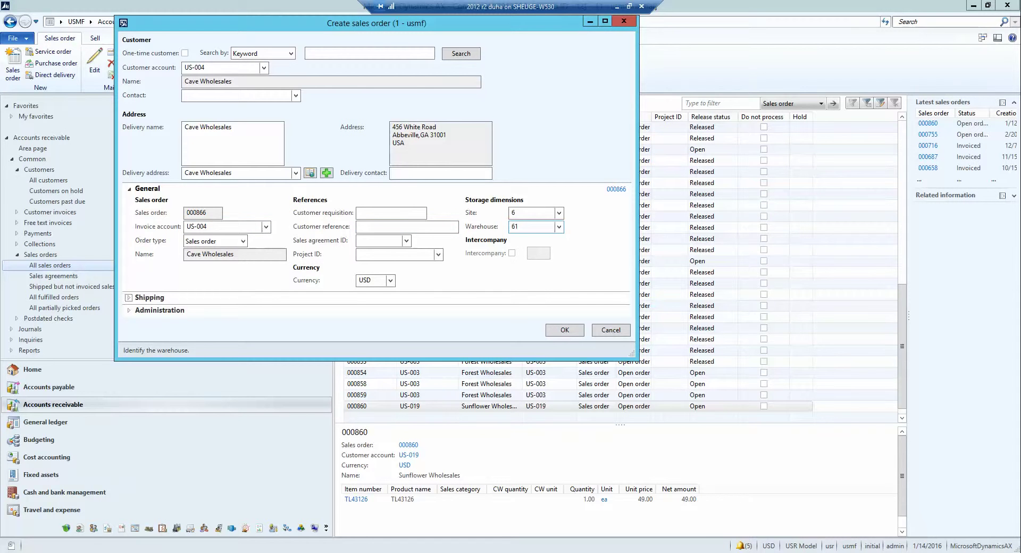
pyautogui.press('Return')
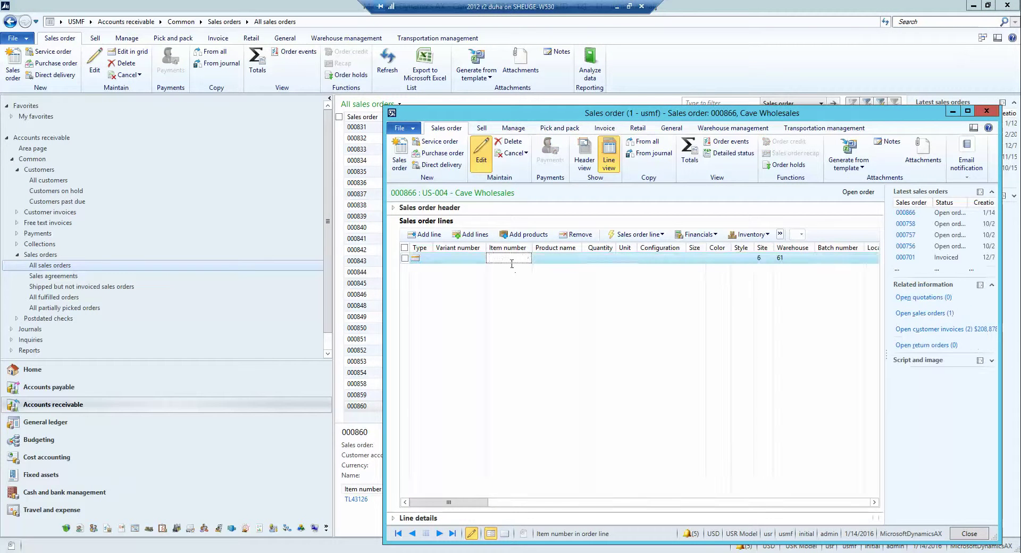
pyautogui.write('TL*')
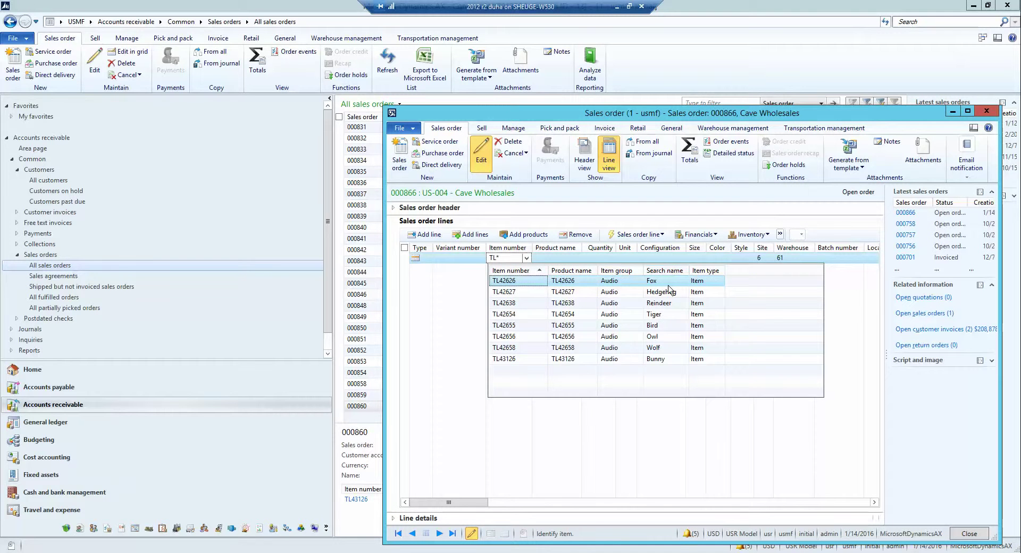
pyautogui.click(669, 286)
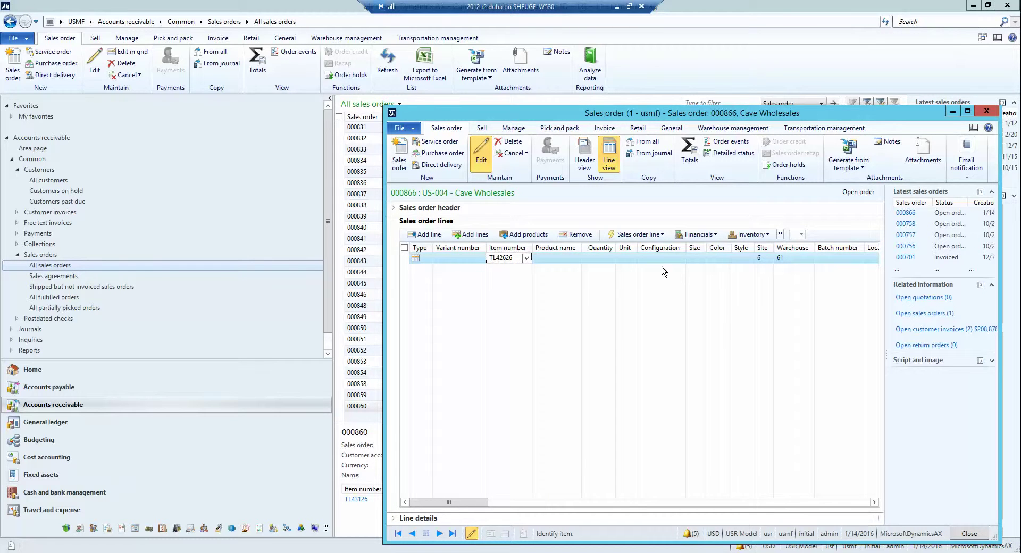
# Step: Review the notes of all categories for the TL42626 order line, and close the notes
pyautogui.click(660, 235)
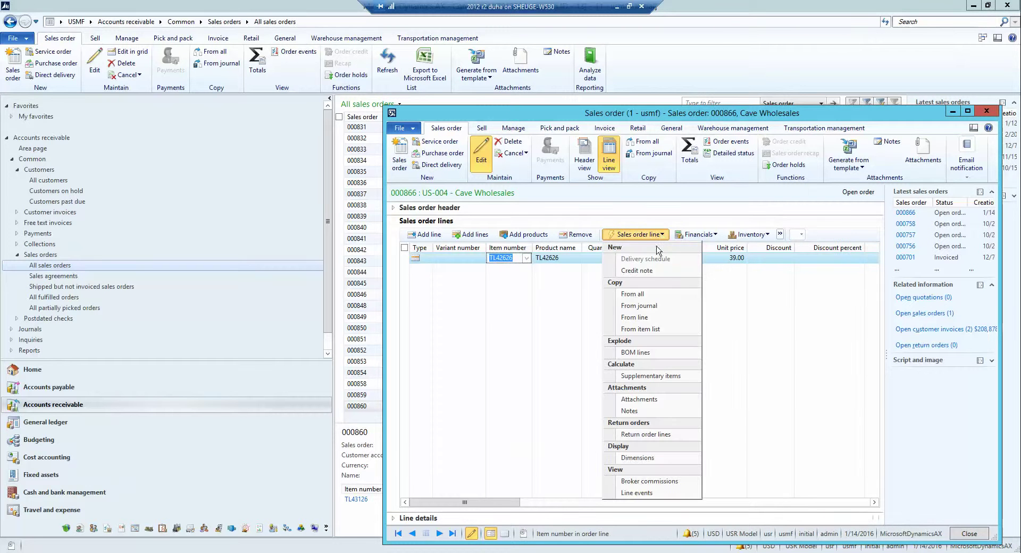
pyautogui.click(651, 408)
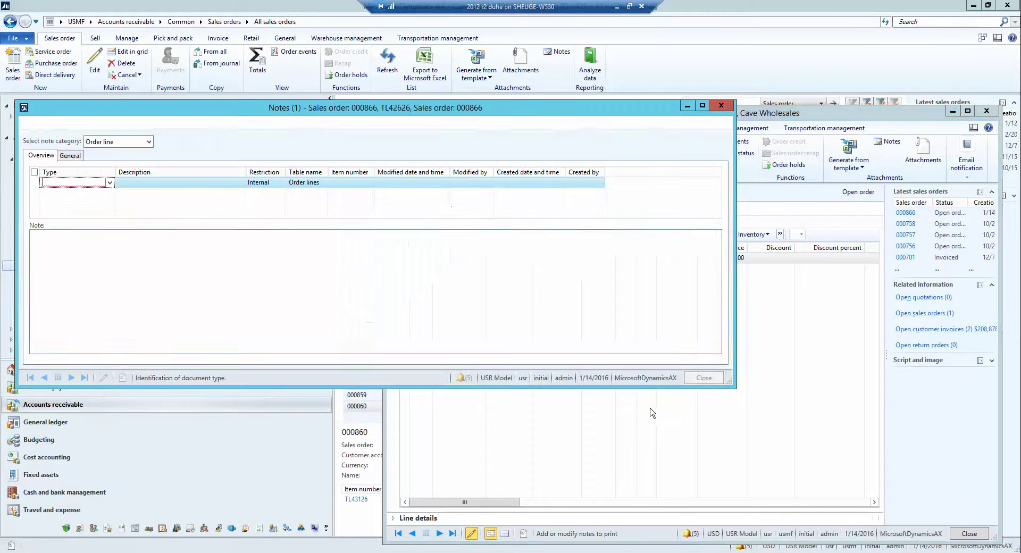
pyautogui.click(149, 142)
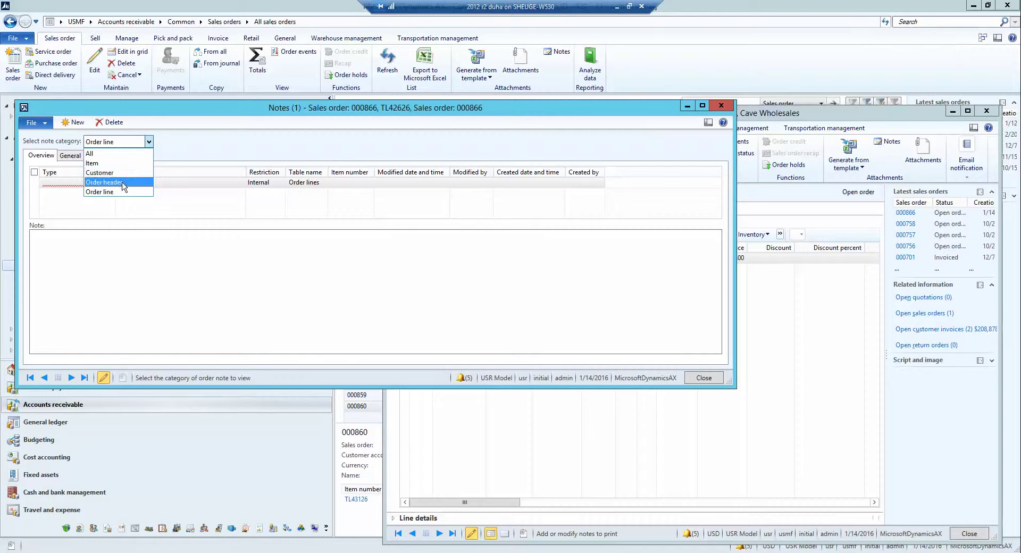
pyautogui.click(122, 153)
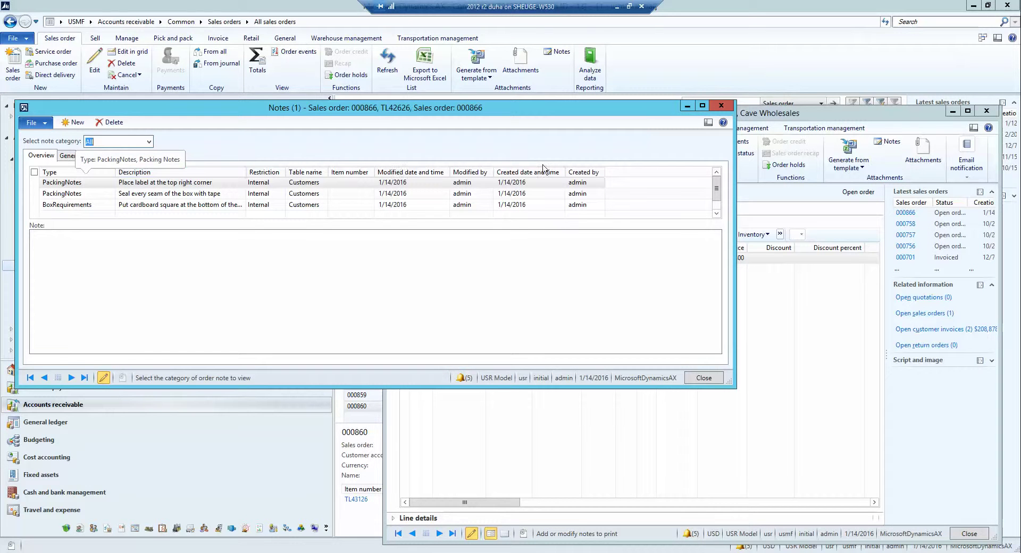
pyautogui.click(720, 107)
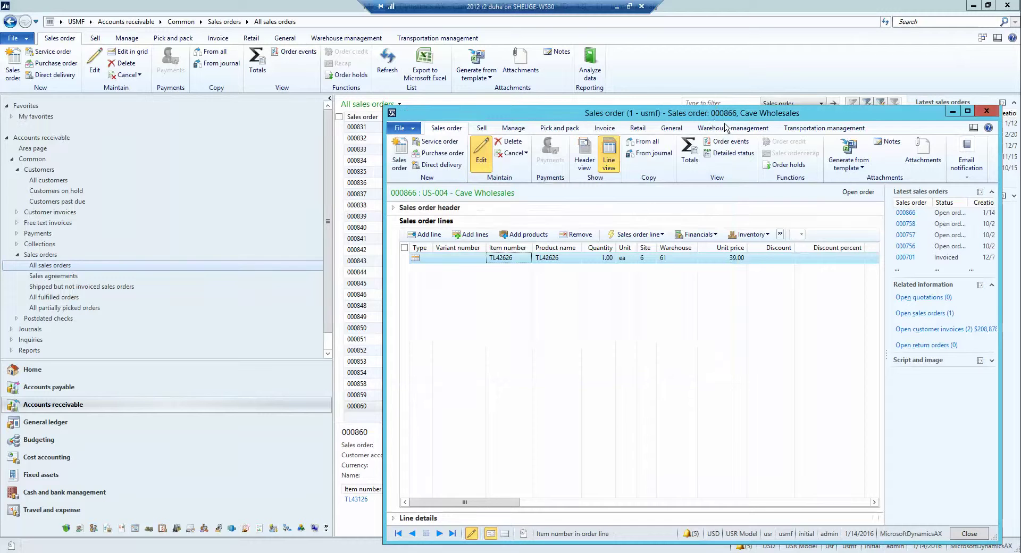
# Step: Release the sales order to the warehouse, moving the mobile portal window aside to read the Infolog messages before returning to the order
pyautogui.click(725, 128)
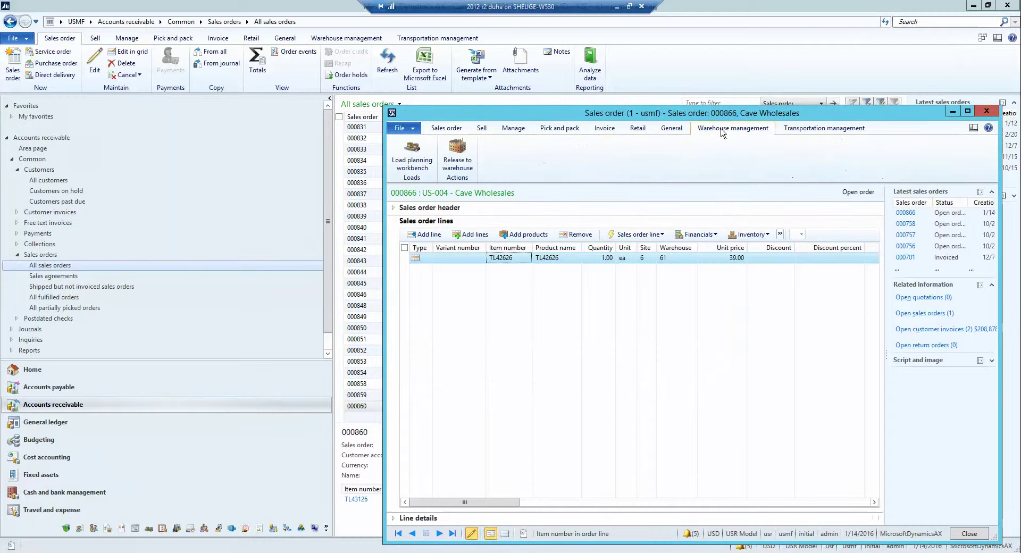
pyautogui.click(468, 162)
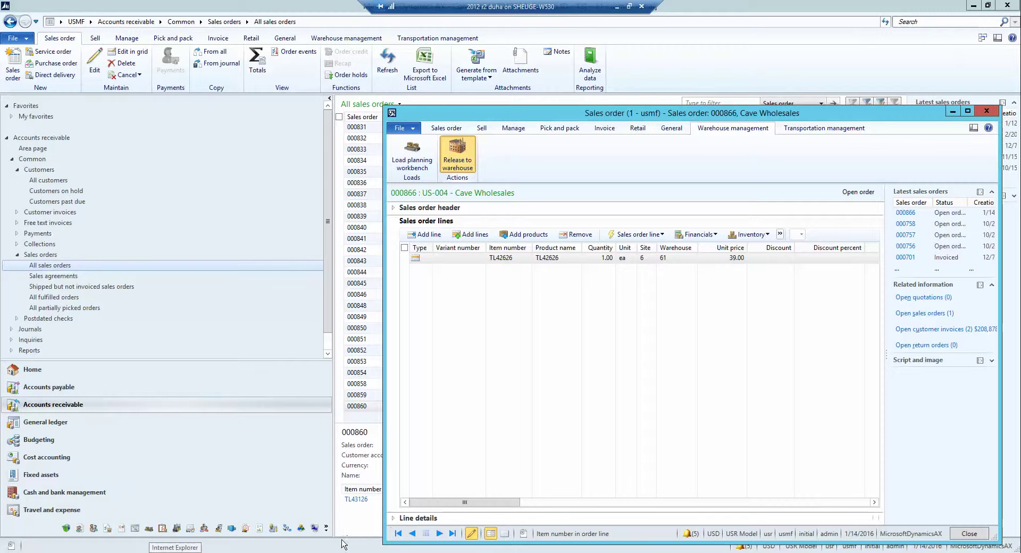
pyautogui.hotkey('alt', 'Tab')
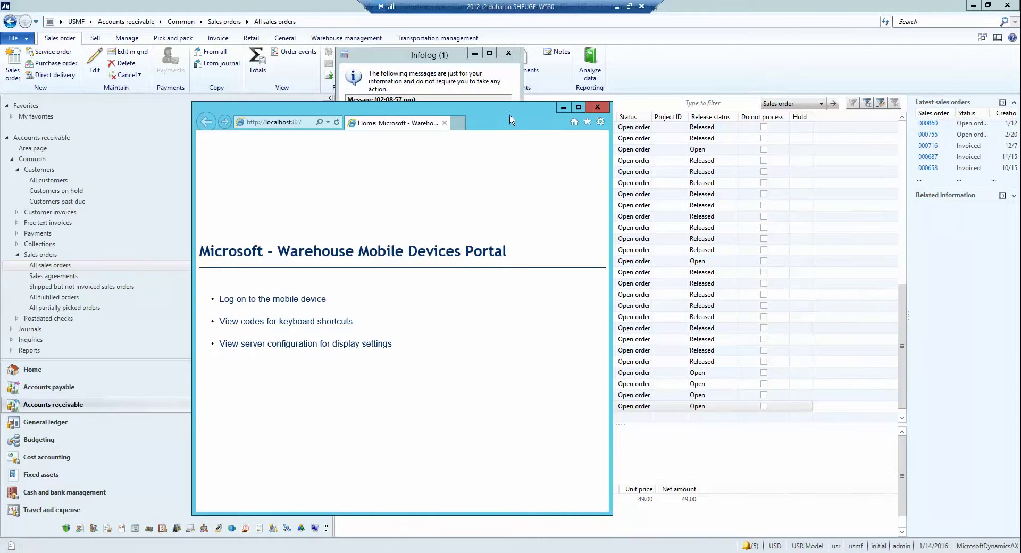
pyautogui.moveTo(513, 124); pyautogui.dragTo(390, 197)
pyautogui.click(428, 59)
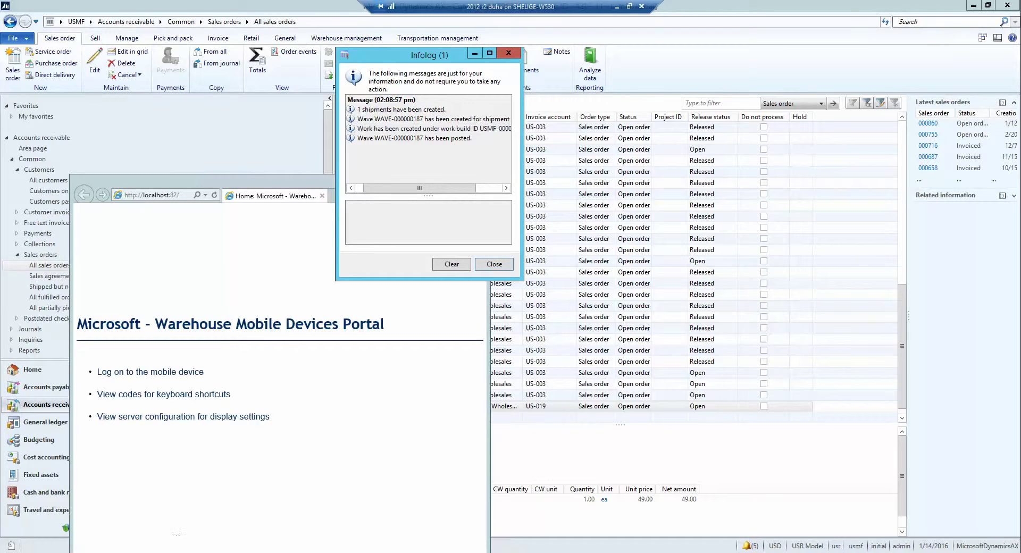
pyautogui.moveTo(179, 545)
pyautogui.click(185, 490)
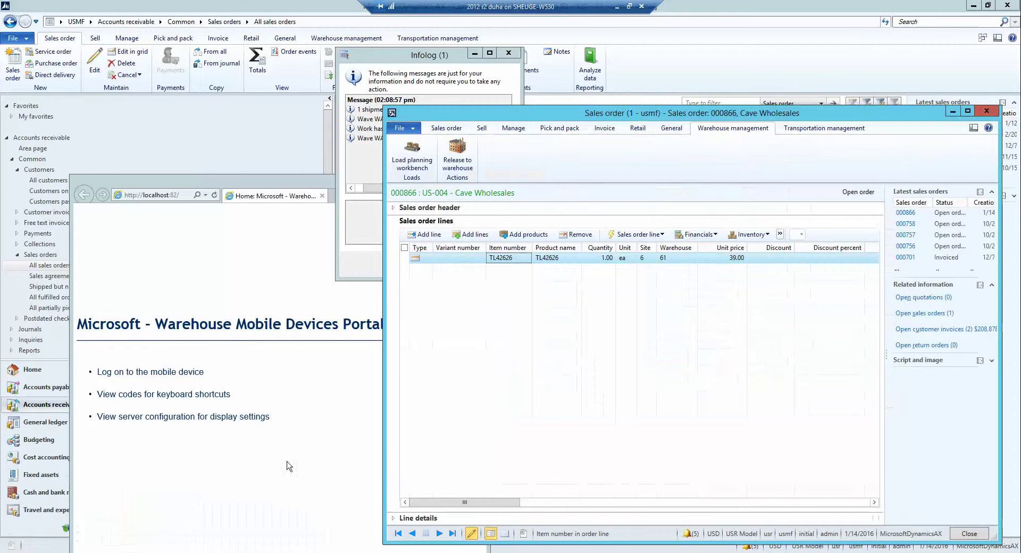
# Step: Open the load planning workbench for the sales order and display the work details of its load
pyautogui.click(416, 151)
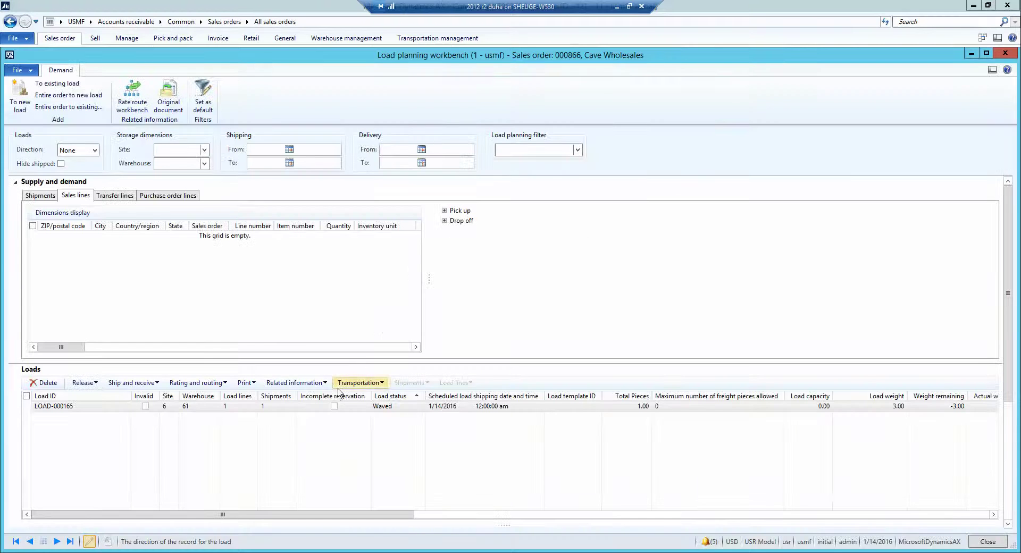
pyautogui.click(318, 383)
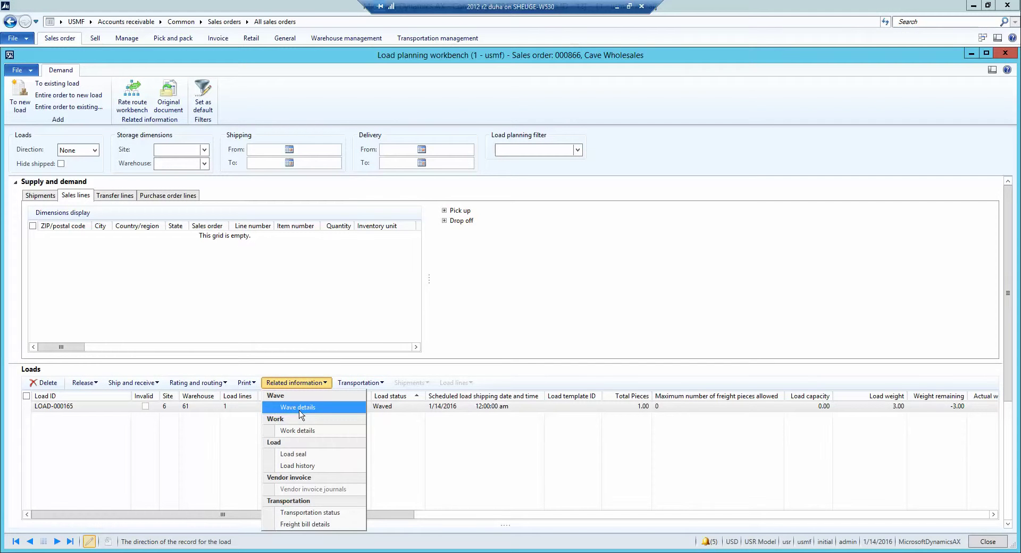
pyautogui.click(303, 432)
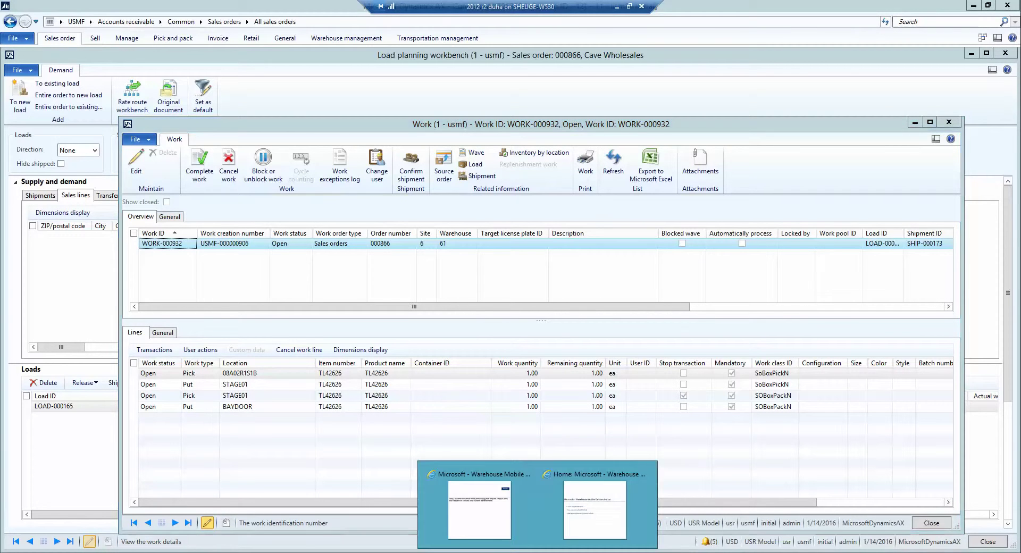
# Step: Switch to the Warehouse Mobile Devices Portal and sign in with the warehouse worker's user ID and password
pyautogui.click(589, 529)
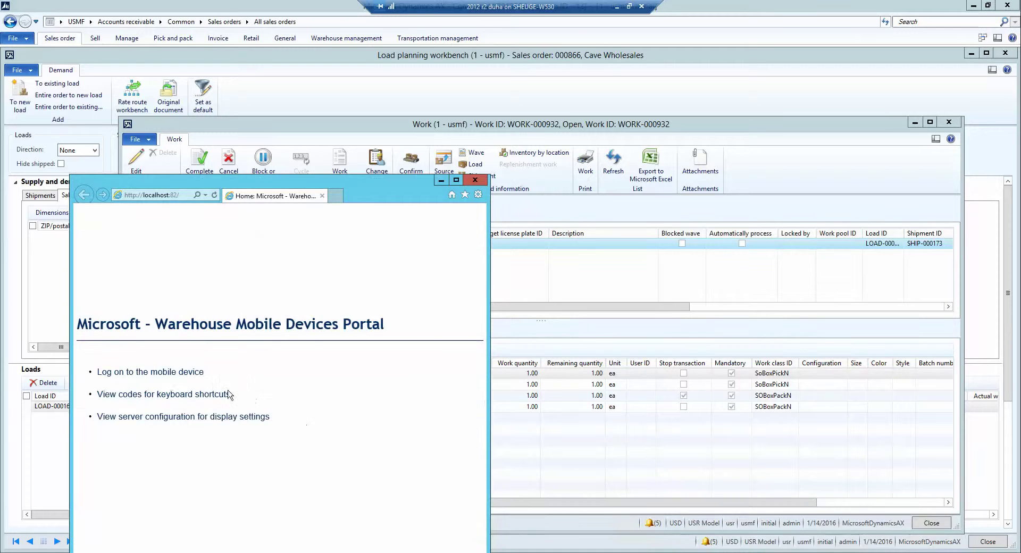
pyautogui.click(191, 375)
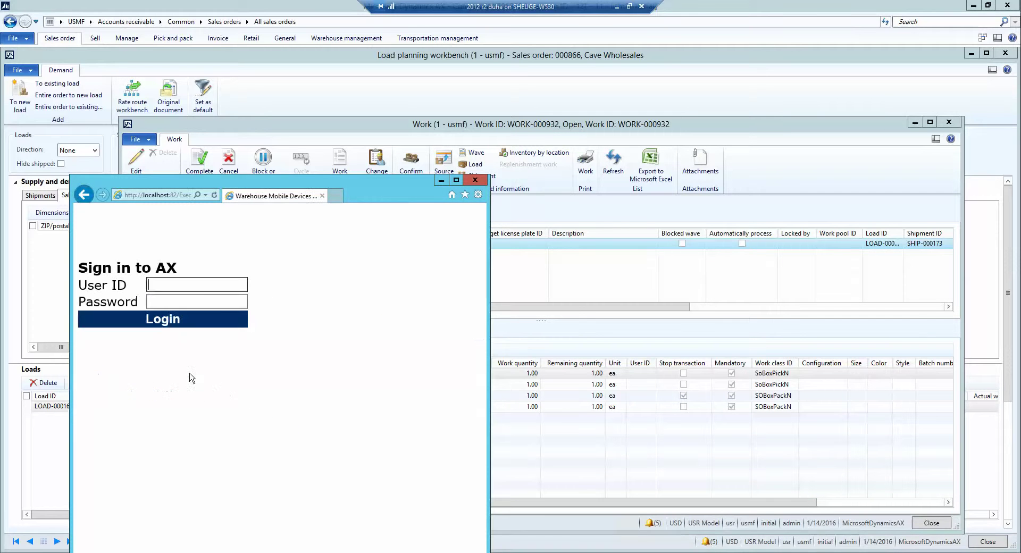
pyautogui.write('6')
pyautogui.press('Tab')
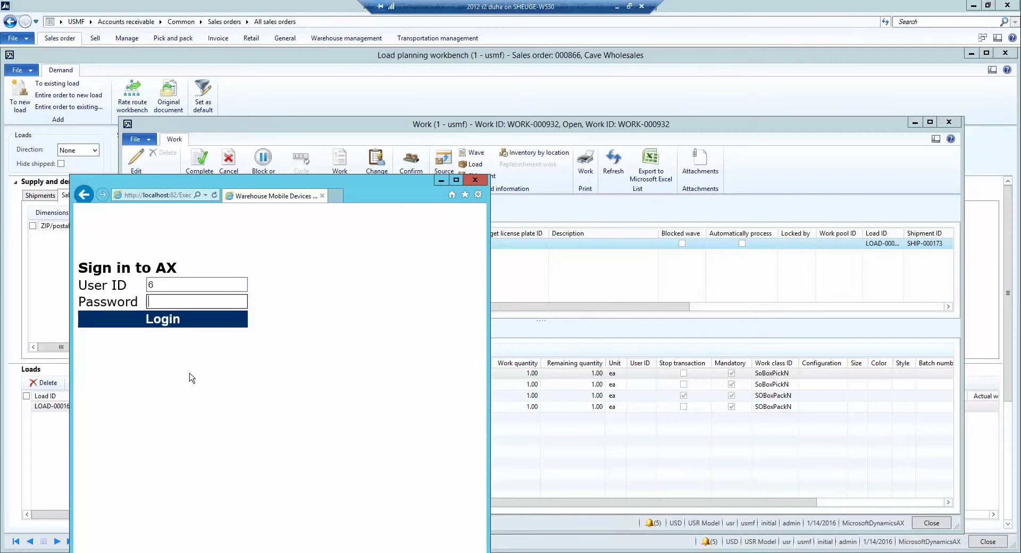
pyautogui.hotkey('shift', 'Tab')
pyautogui.write('61')
pyautogui.press('Tab')
pyautogui.write('1')
pyautogui.press('Return')
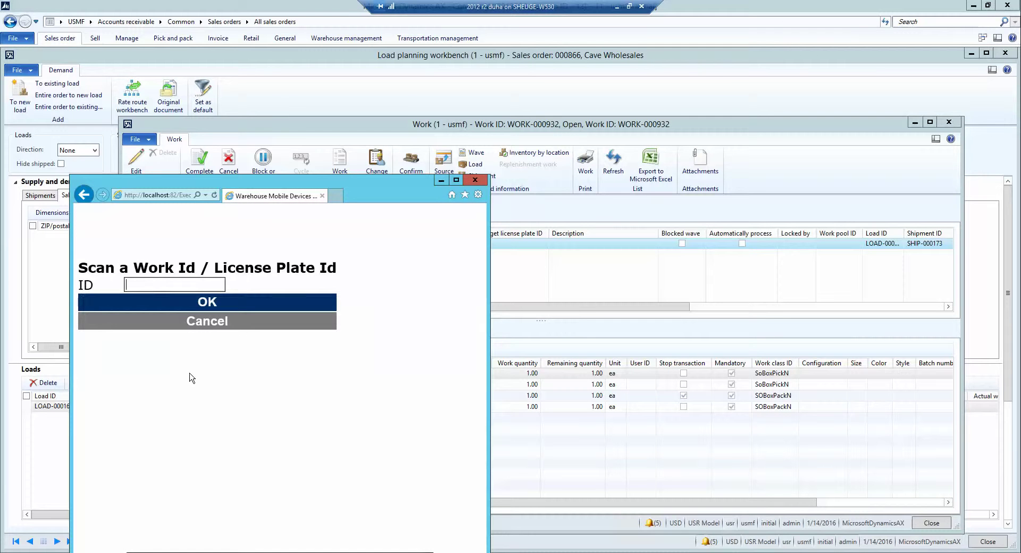
# Step: Return to the Outbound menu and start sales picking for work ID WORK-000932
pyautogui.write('WORK-000932')
pyautogui.click(192, 319)
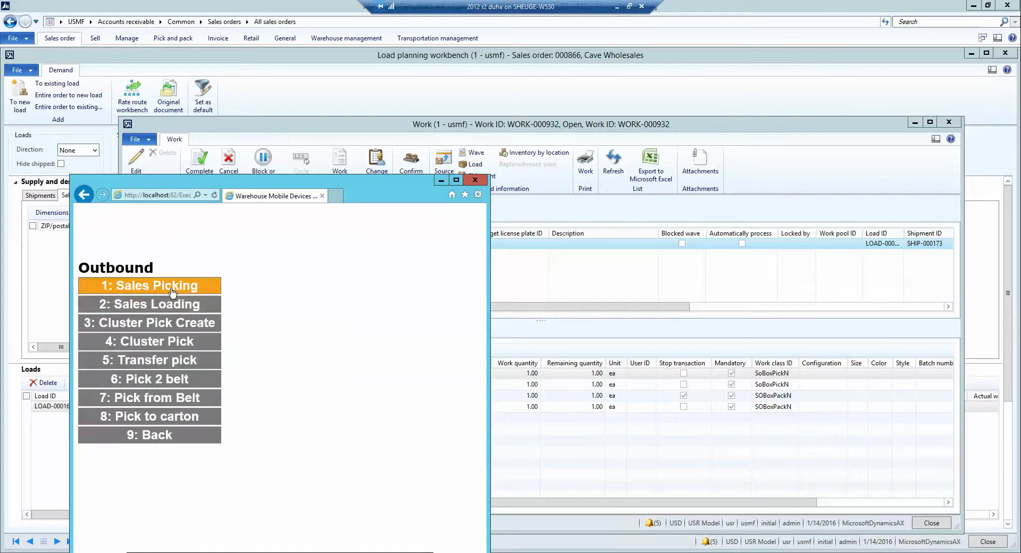
pyautogui.click(191, 285)
pyautogui.write('WORK-000932')
pyautogui.click(204, 308)
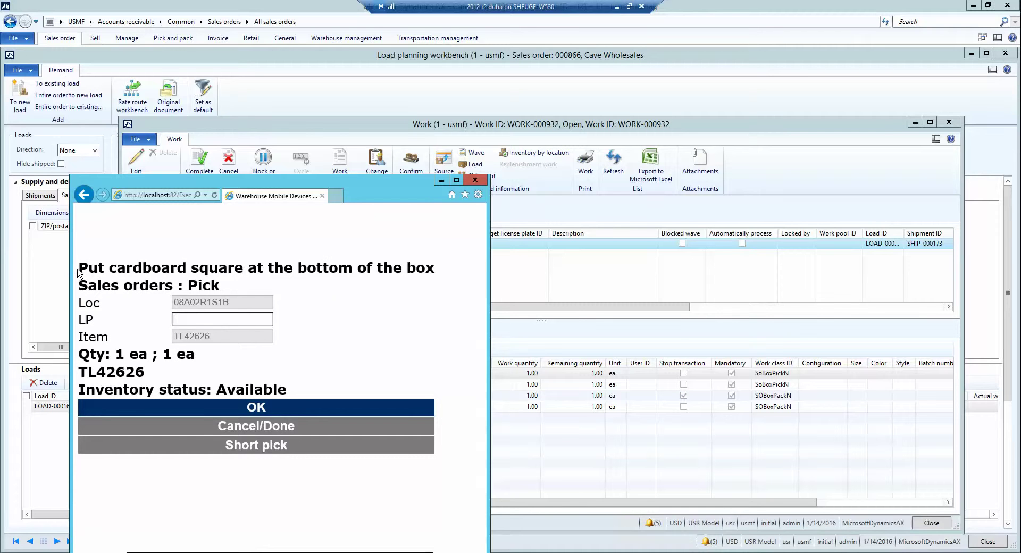
# Step: Pick item TL42626 from license plate LPF015 onto target license plate OutboundBox1, and confirm putting it at STAGE01
pyautogui.moveTo(79, 269); pyautogui.dragTo(431, 271)
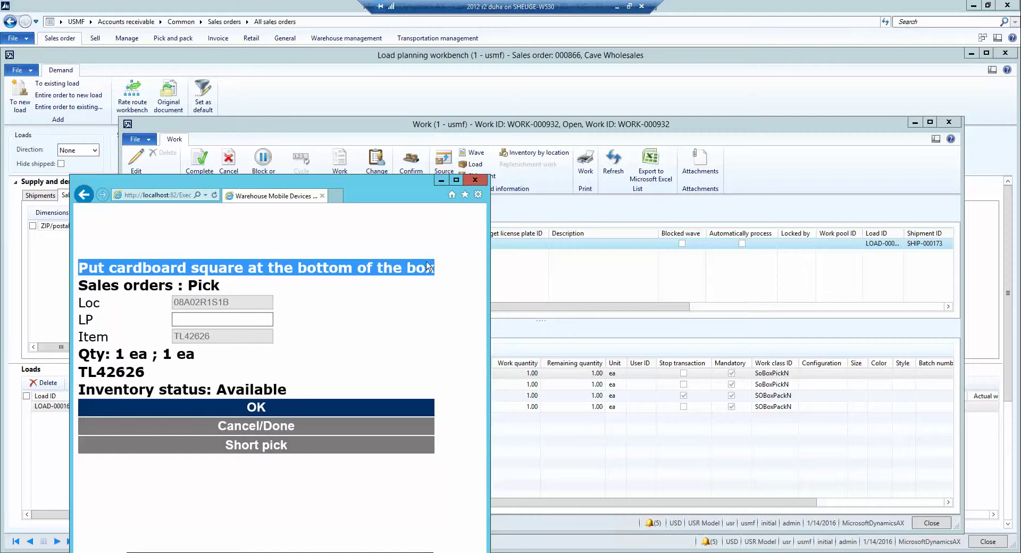
pyautogui.click(216, 319)
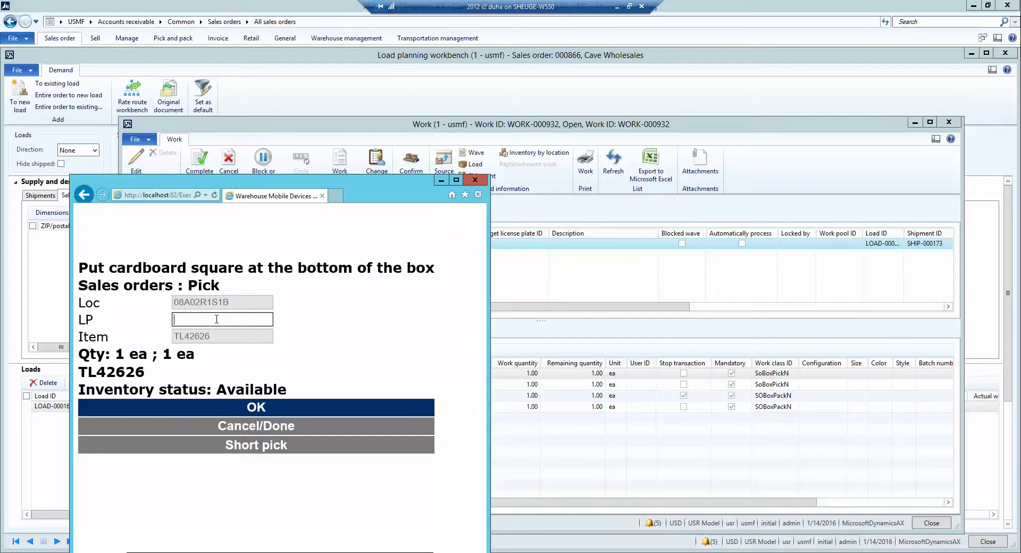
pyautogui.write('LPF015')
pyautogui.press('Return')
pyautogui.write('O')
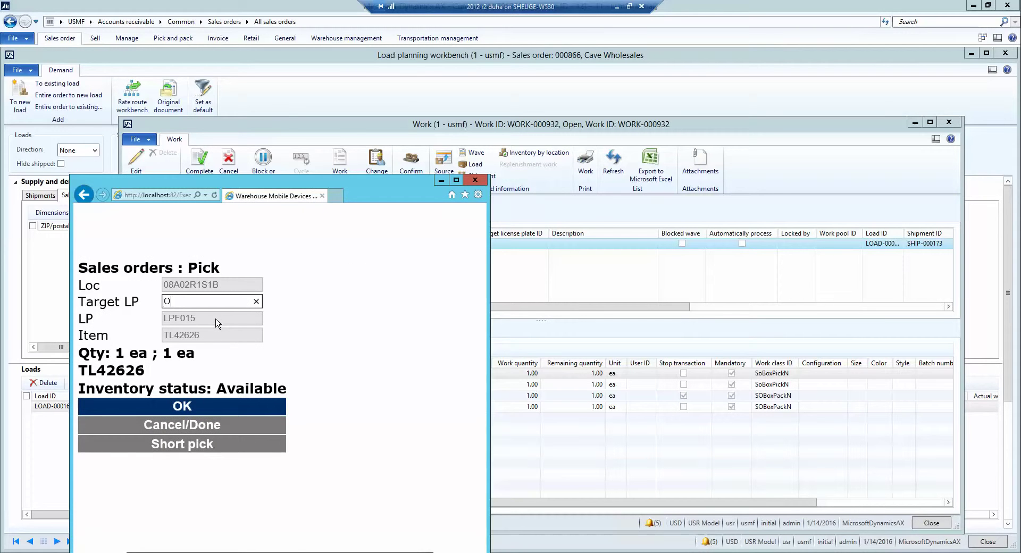
pyautogui.write('utboundBox1')
pyautogui.press('Return')
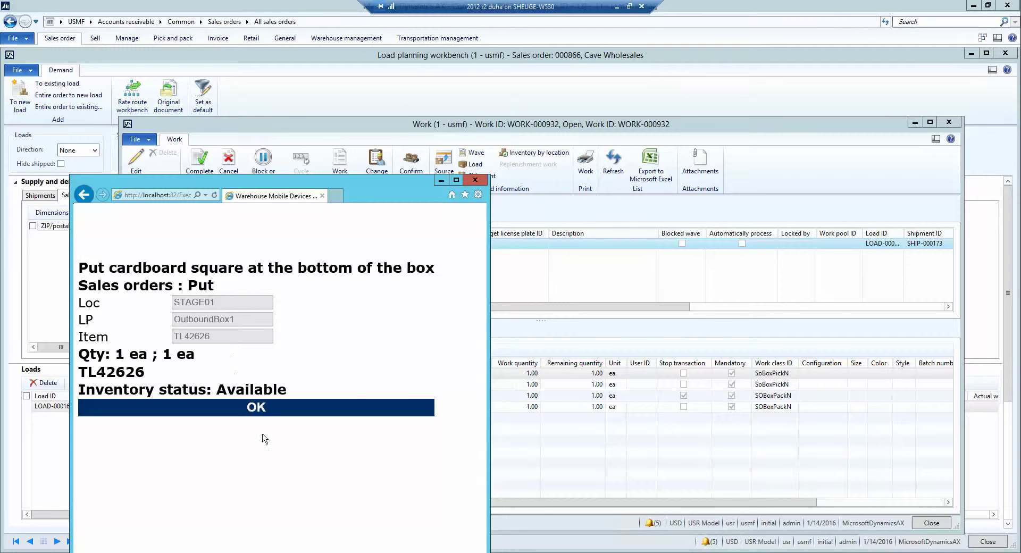
pyautogui.click(267, 414)
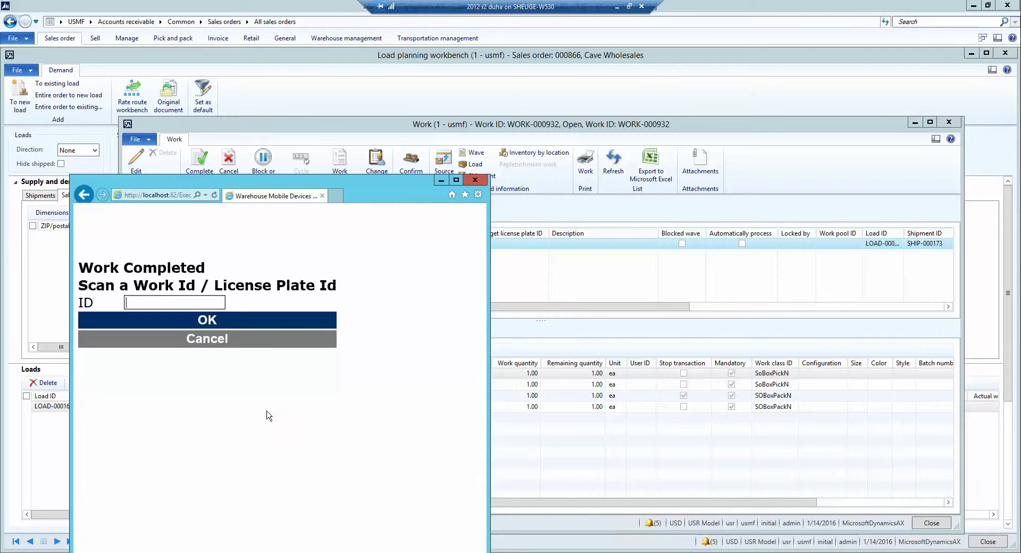
# Step: Leave sales picking and process sales loading for license plate OutboundBox1, confirming its pick from STAGE01 and its put at the bay door
pyautogui.click(222, 346)
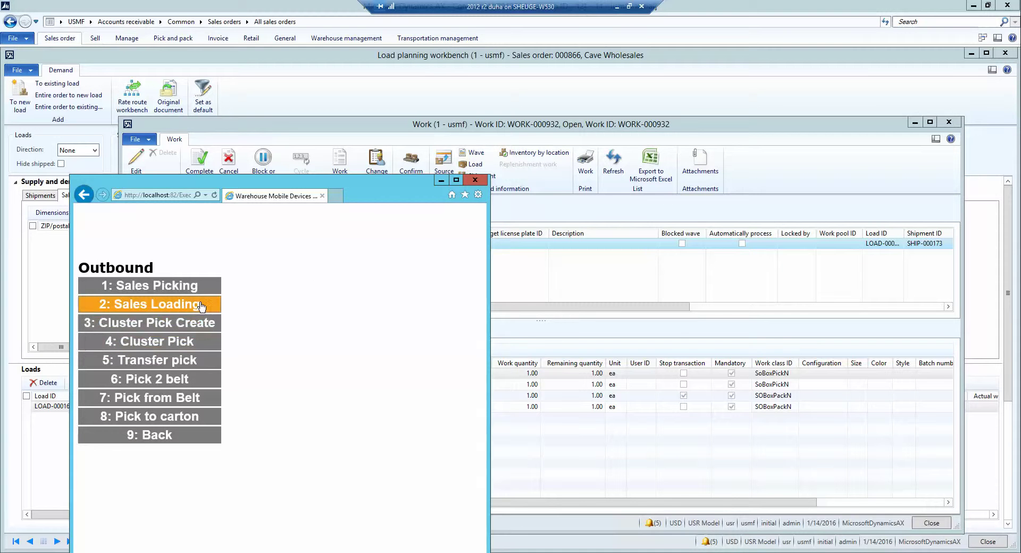
pyautogui.click(109, 310)
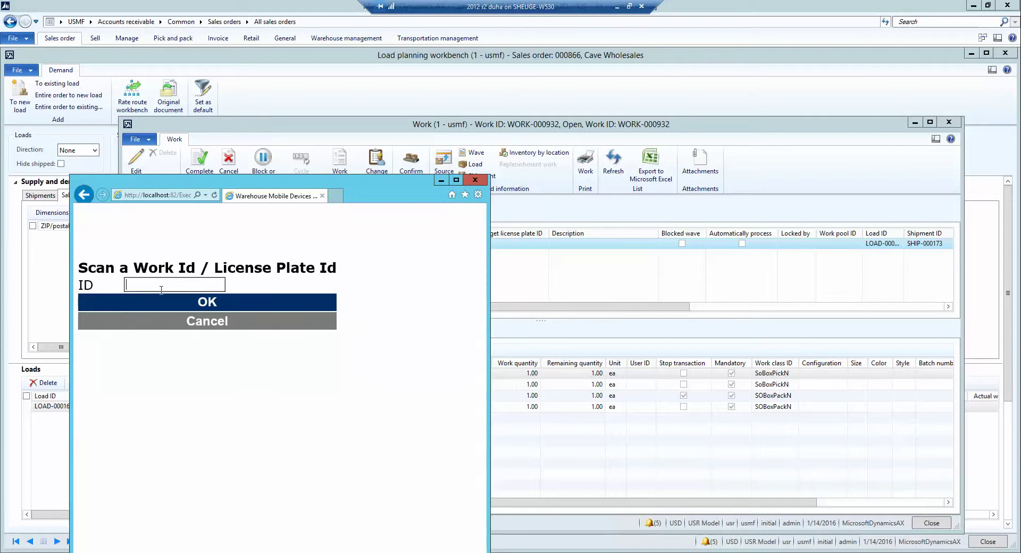
pyautogui.write('OutboundBox1')
pyautogui.press('Return')
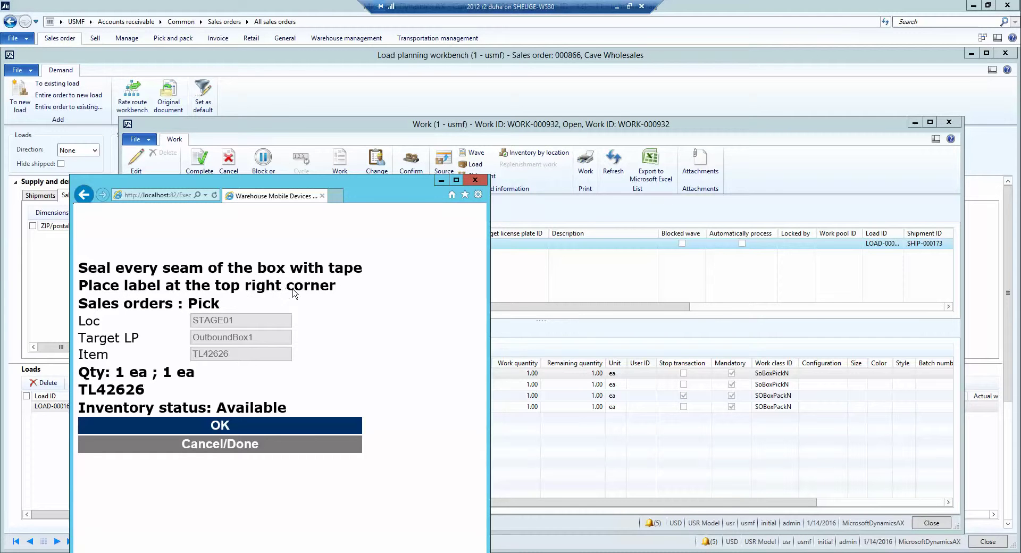
pyautogui.click(291, 427)
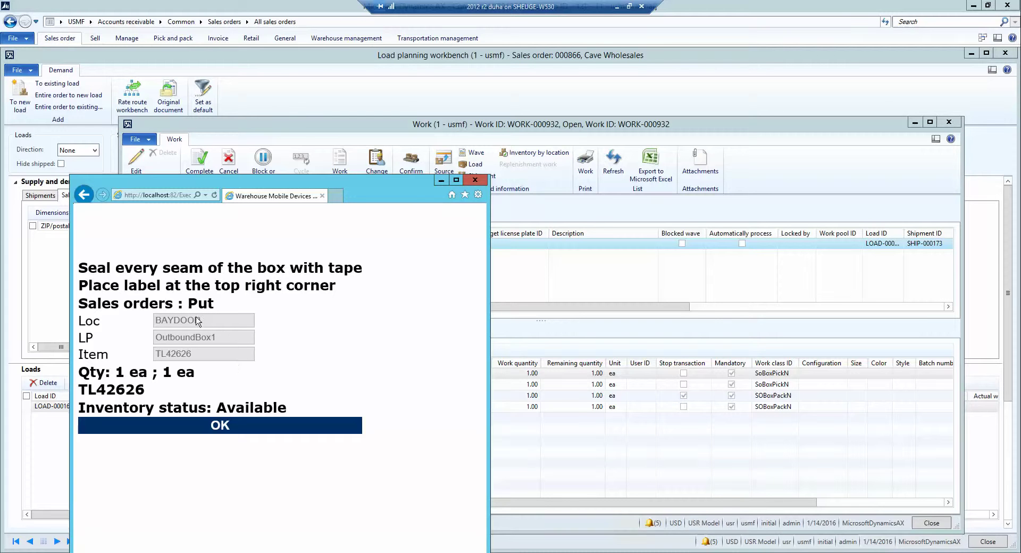
pyautogui.click(250, 428)
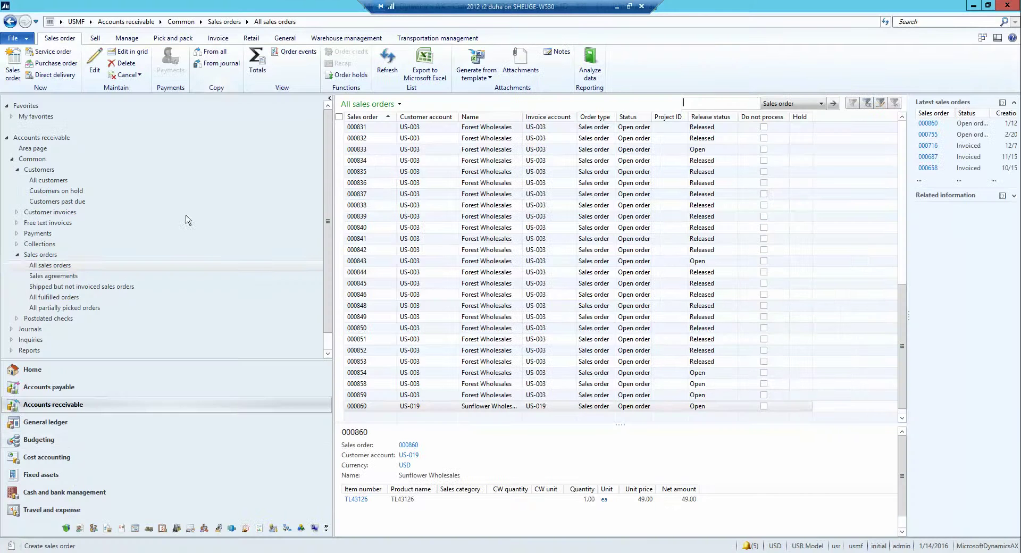
# Step: Switch to Dynamics AX and review the warehouse management mapping of note types to work classes, including the BoxRequirements row, and close it
pyautogui.click(177, 528)
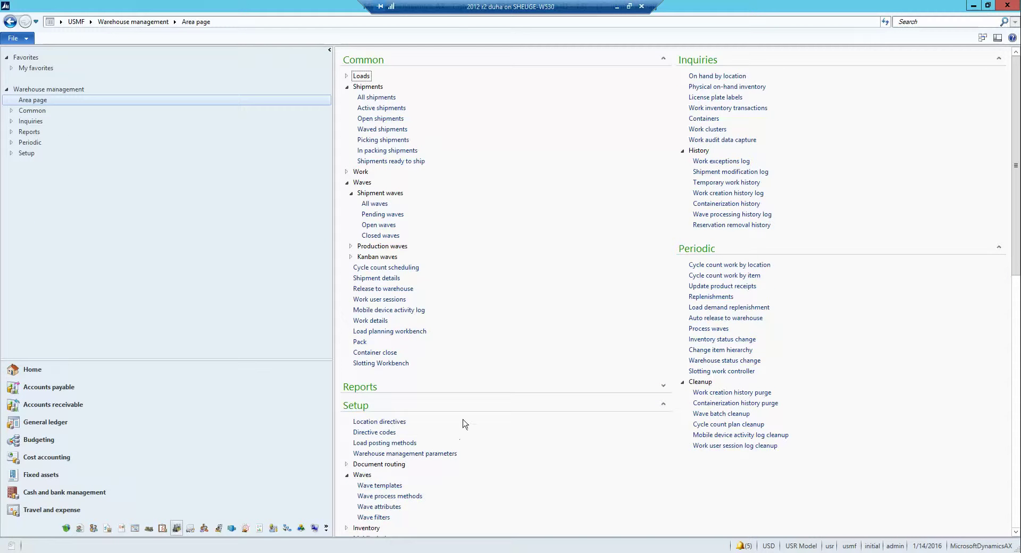
pyautogui.scroll(-10, 675, 293)
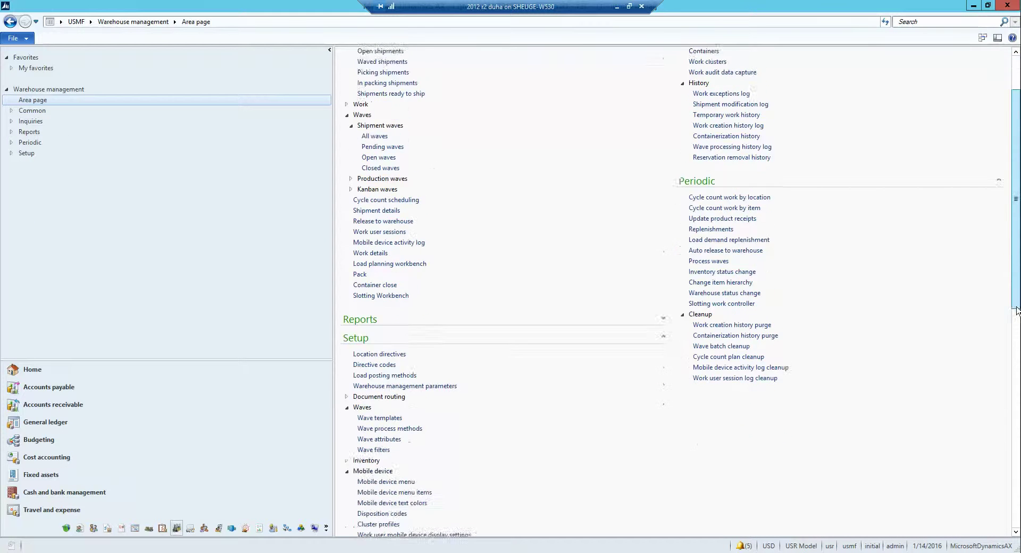
pyautogui.scroll(-1, 699, 445)
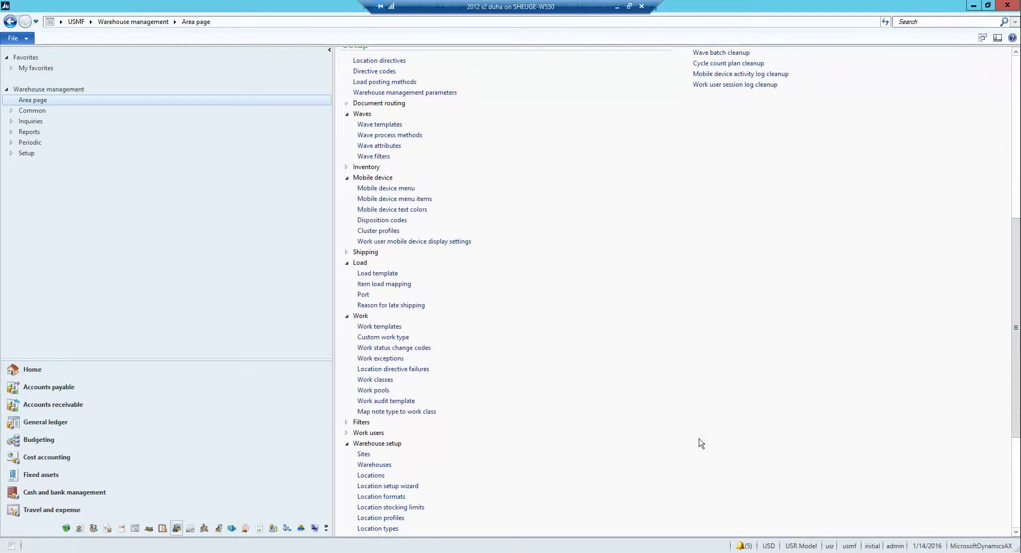
pyautogui.click(415, 412)
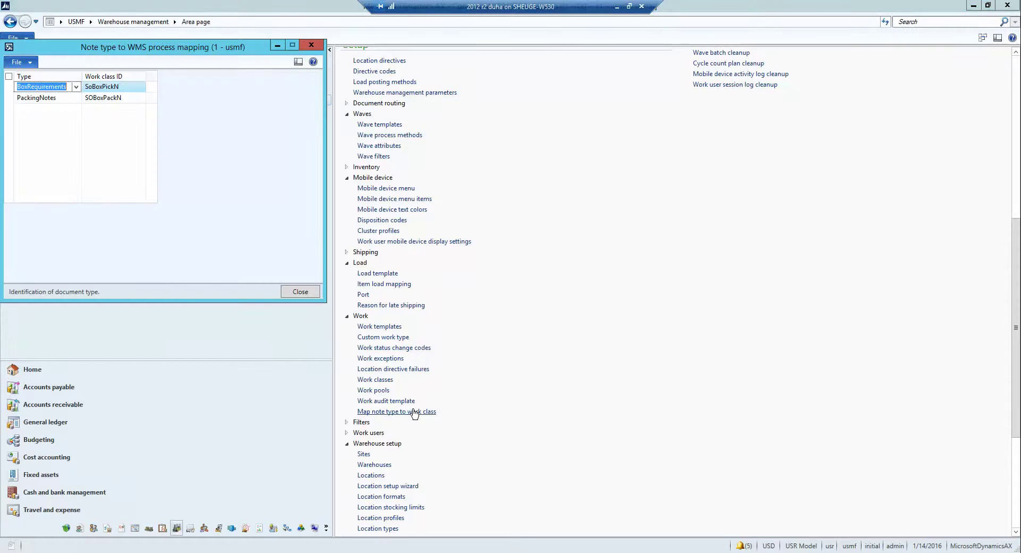
pyautogui.click(63, 87)
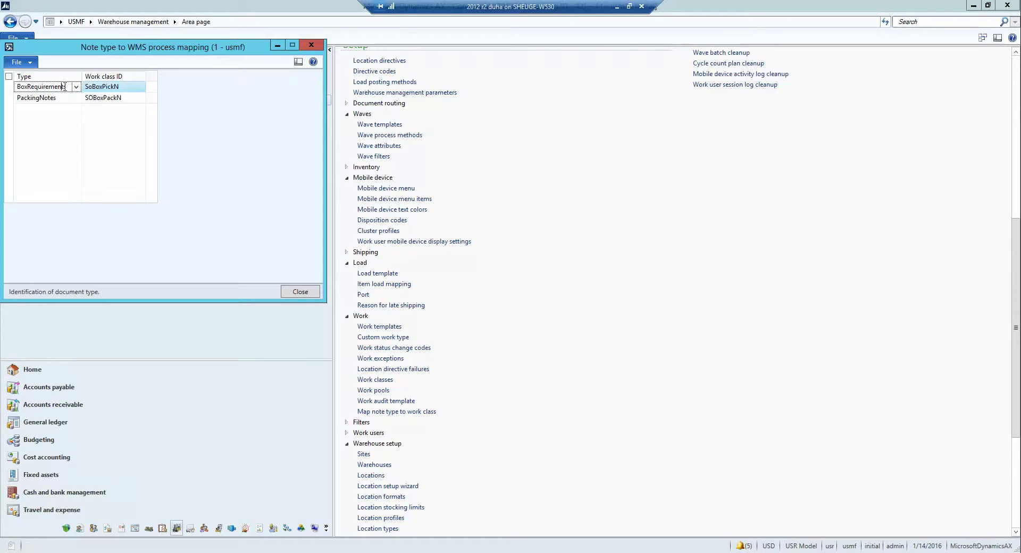
pyautogui.click(116, 86)
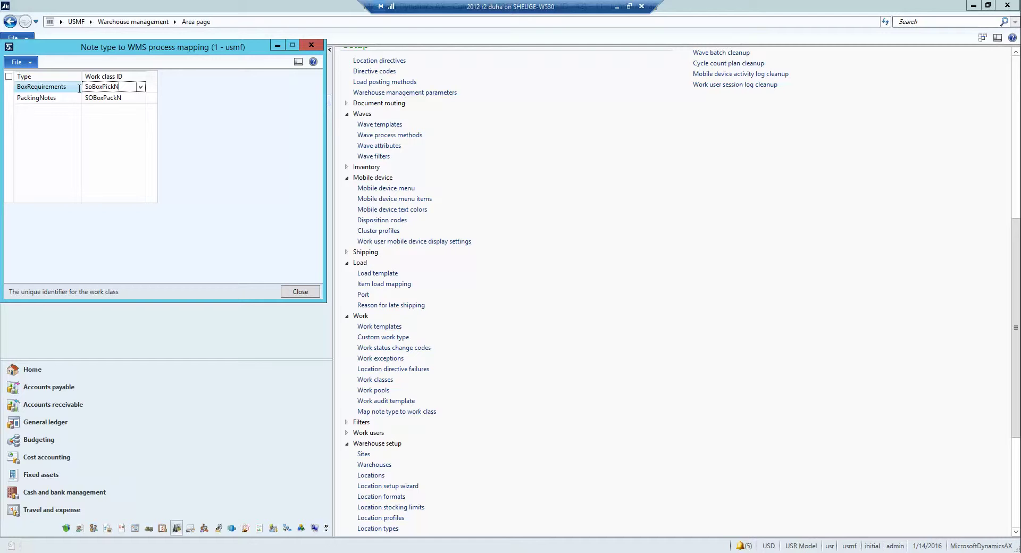
pyautogui.click(313, 291)
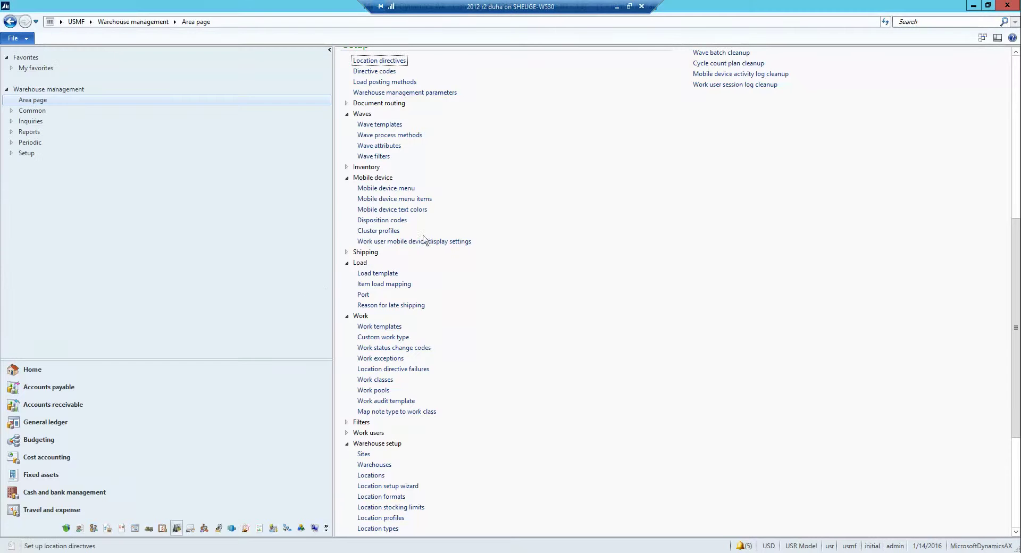